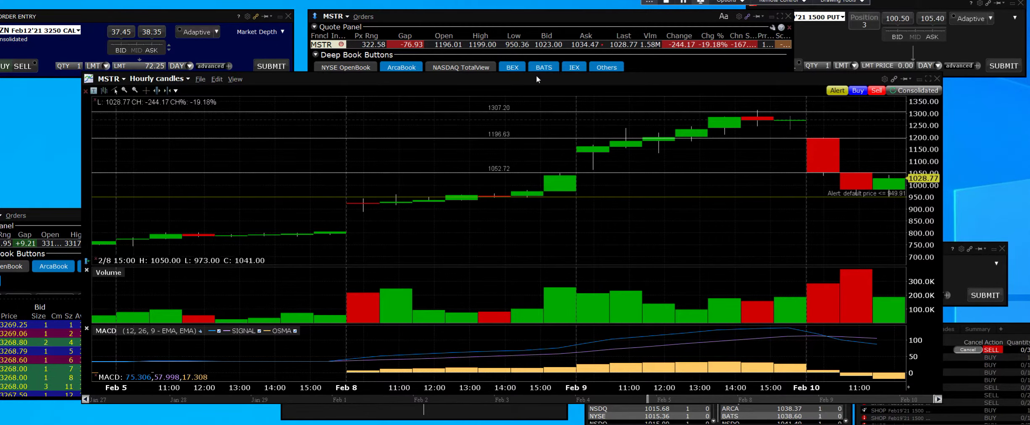
Drag the MSTR chart window lower to reveal the Deep Book bid and ask tables
left_click_drag(536, 80, 527, 166)
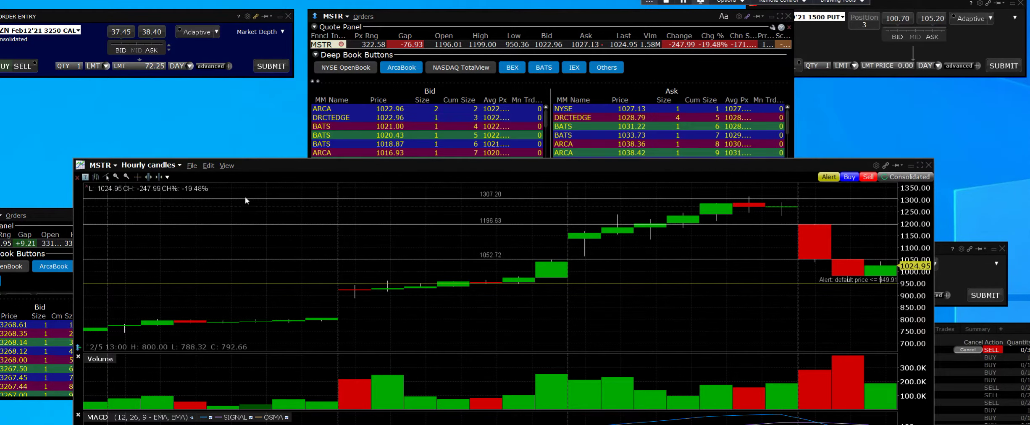
Switch the MSTR chart to 30-minute candles and begin a price alert at 1087.68
left_click(180, 165)
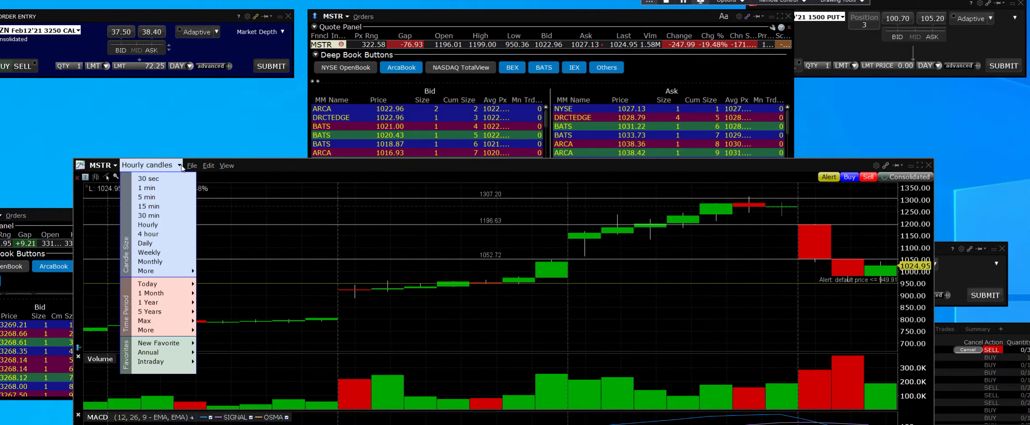
left_click(151, 215)
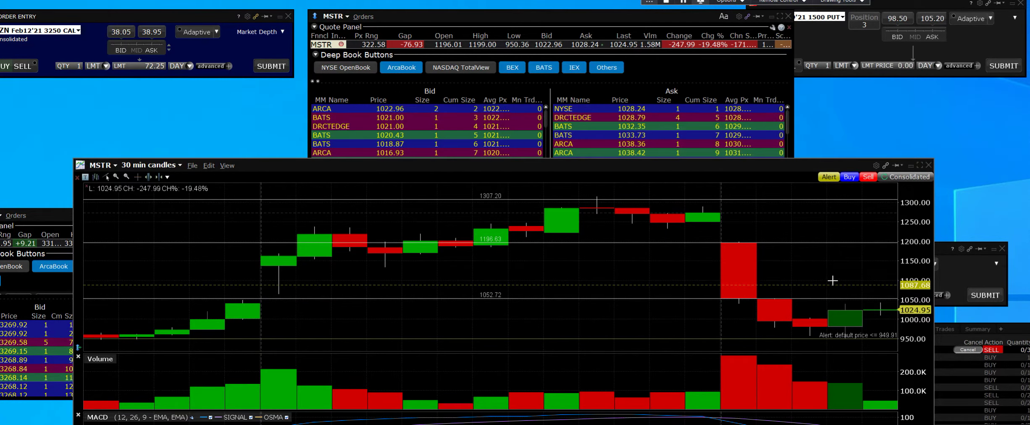
left_click(832, 280)
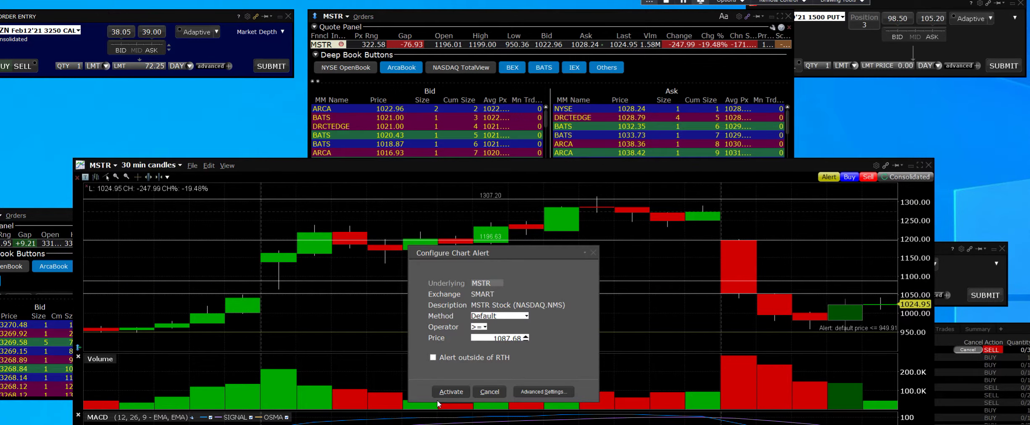
Activate MSTR price alerts at 1087.68 and 1128.30, then move the chart up
left_click(447, 392)
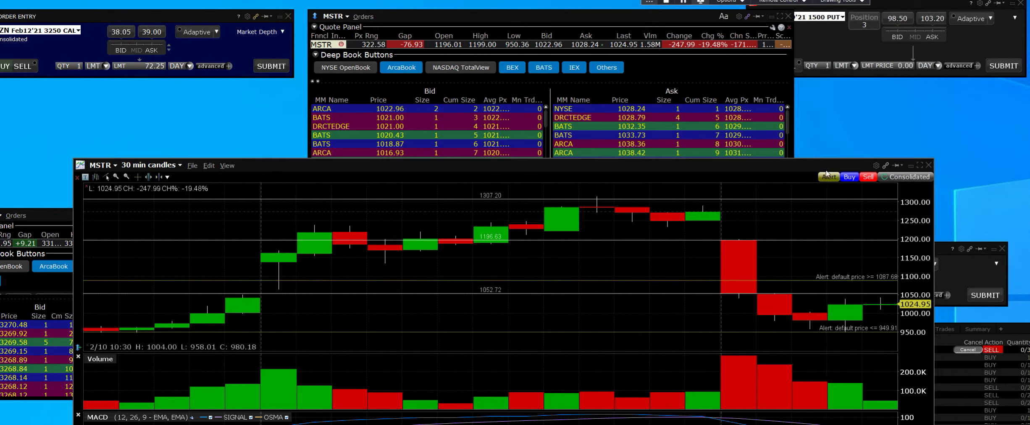
left_click(802, 269)
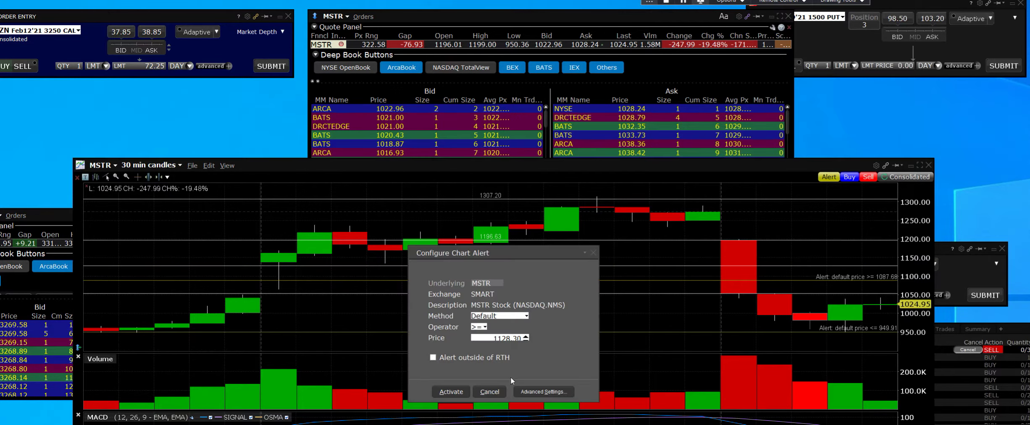
left_click(450, 391)
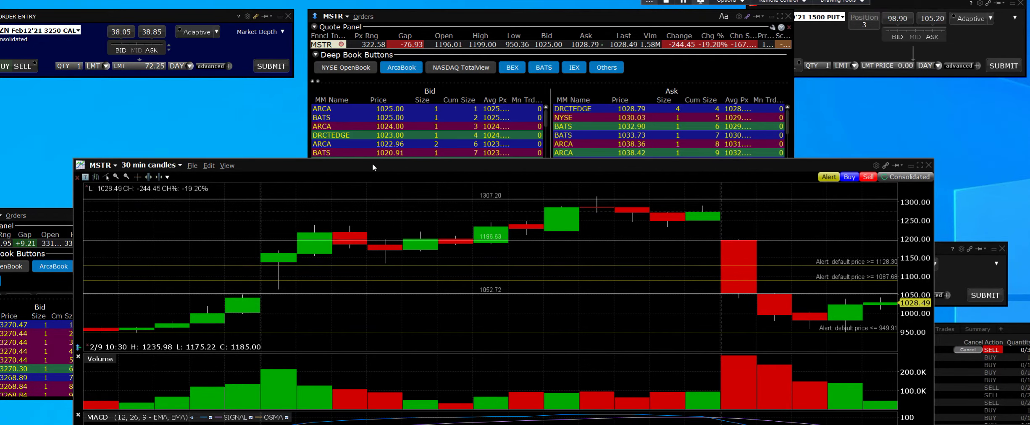
left_click_drag(373, 165, 399, 91)
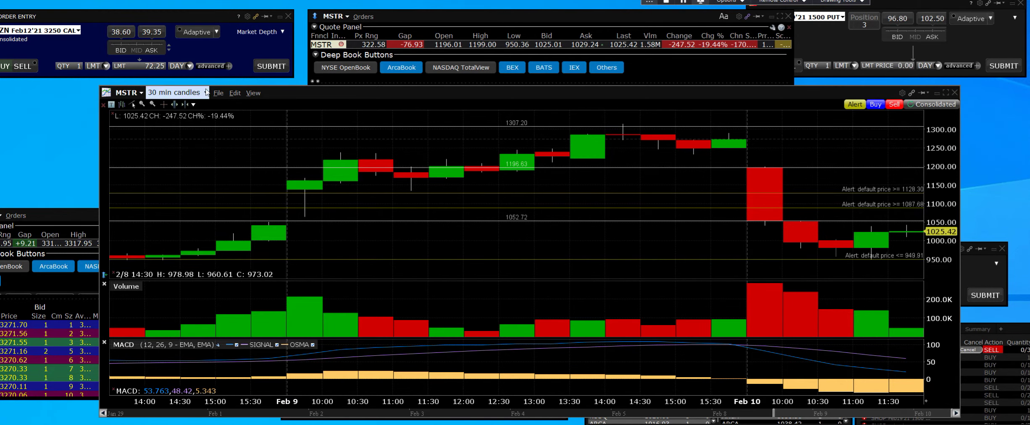
Bring up the MSTR chart's candle-size and time-period choices
left_click(206, 93)
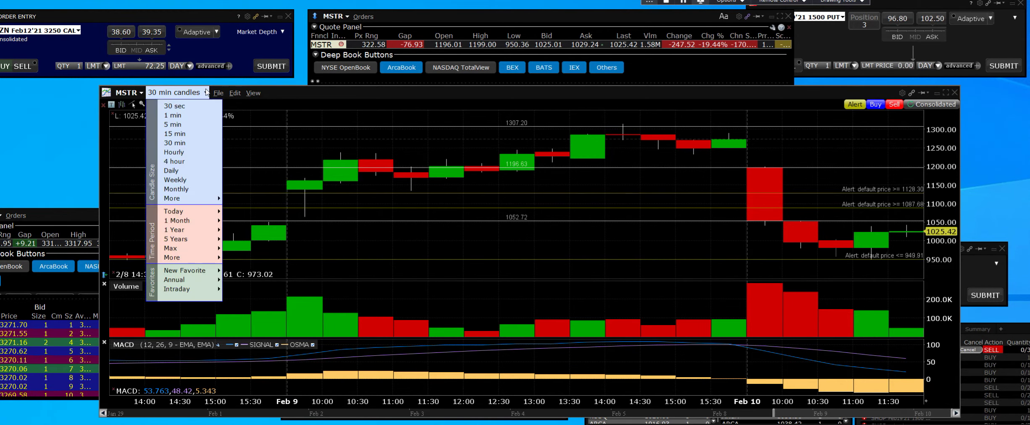
Switch the MSTR chart to 4-hour candles and select the 1196.63 resistance line
left_click(201, 162)
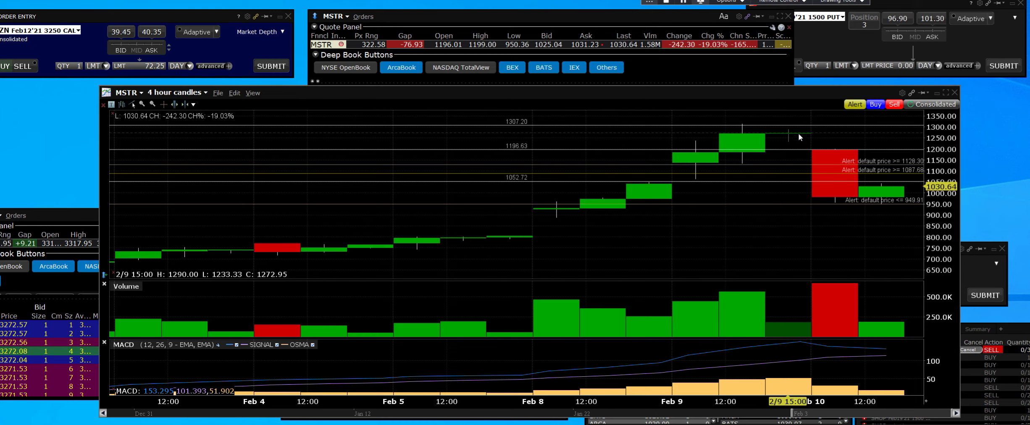
left_click(828, 150)
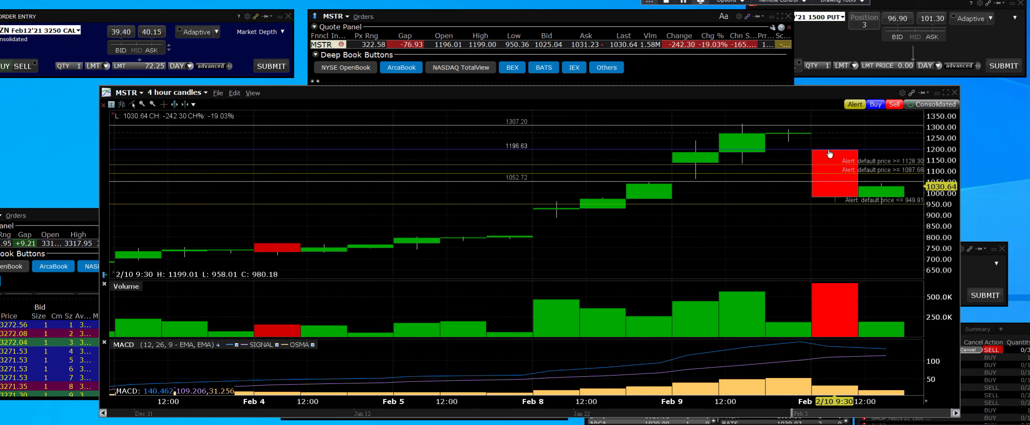